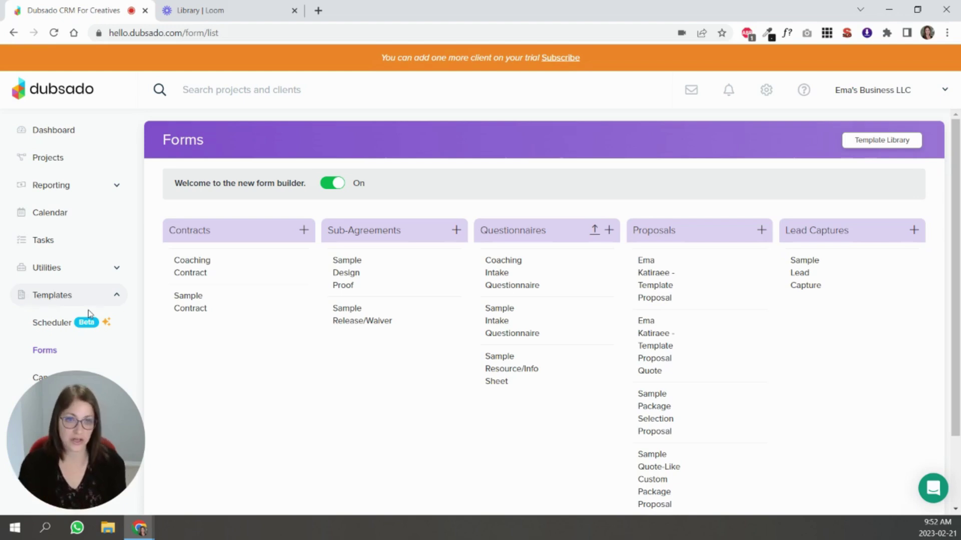
- Filter the template library to Contract templates and browse the contract cards
click(866, 145)
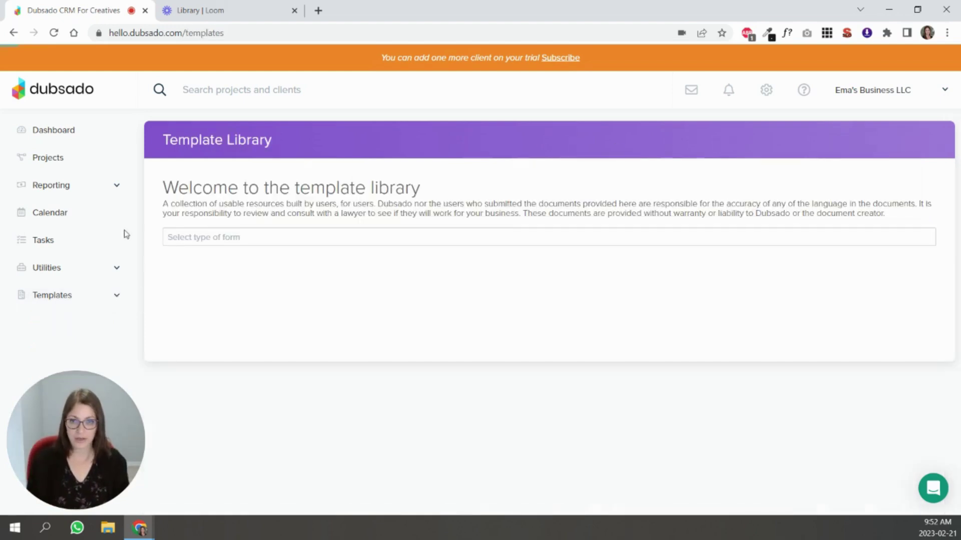
click(212, 236)
click(205, 273)
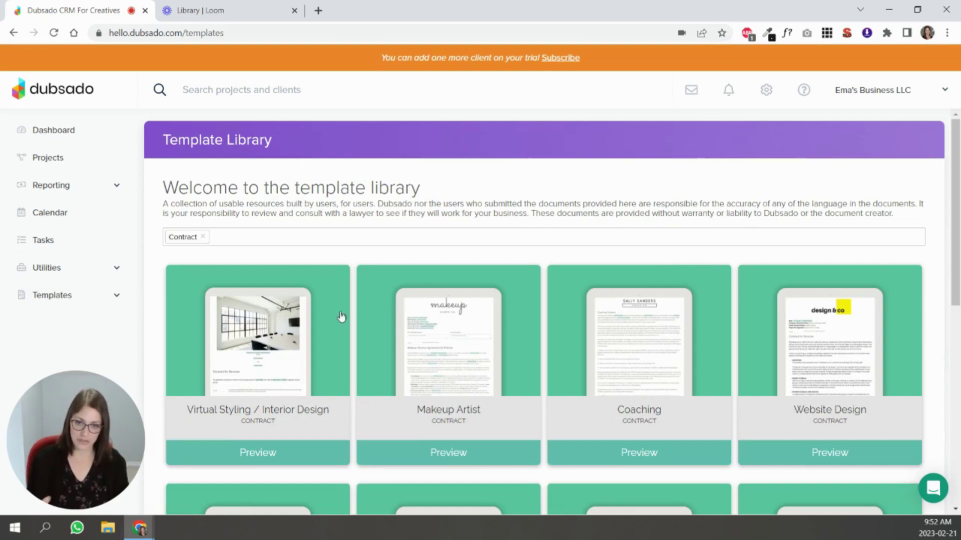
scroll(834, 444, down, 8)
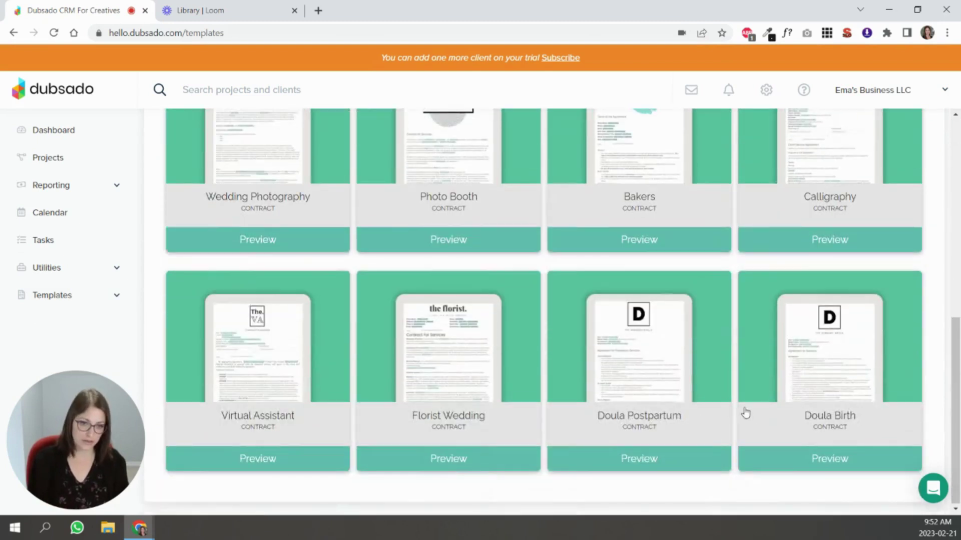
scroll(761, 422, up, 10)
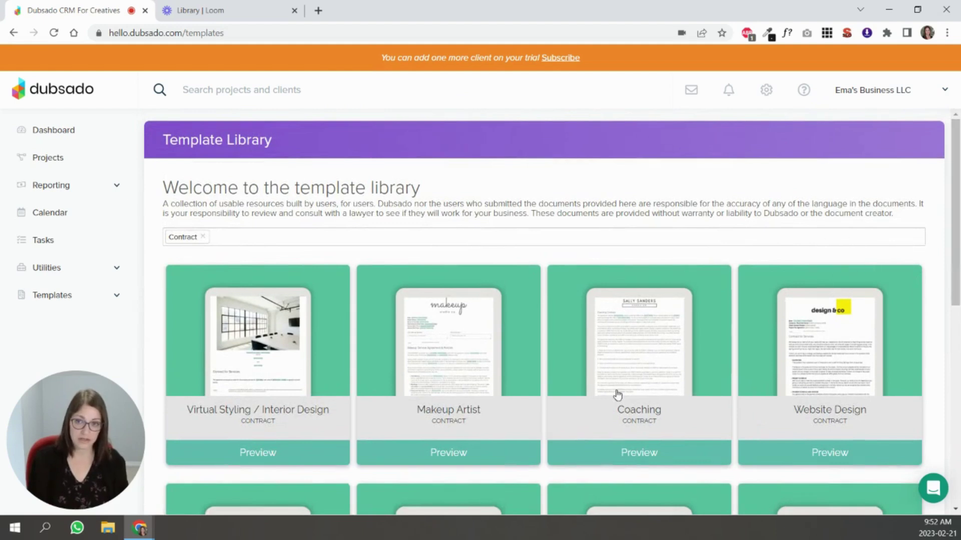
scroll(590, 374, down, 2)
scroll(591, 374, down, 2)
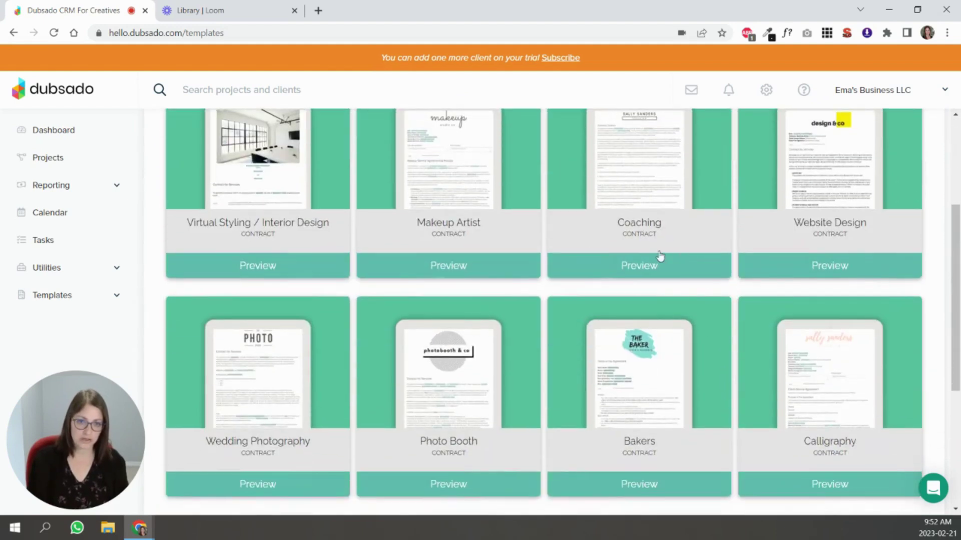
- Preview the Coaching contract template and copy it into the account
click(636, 270)
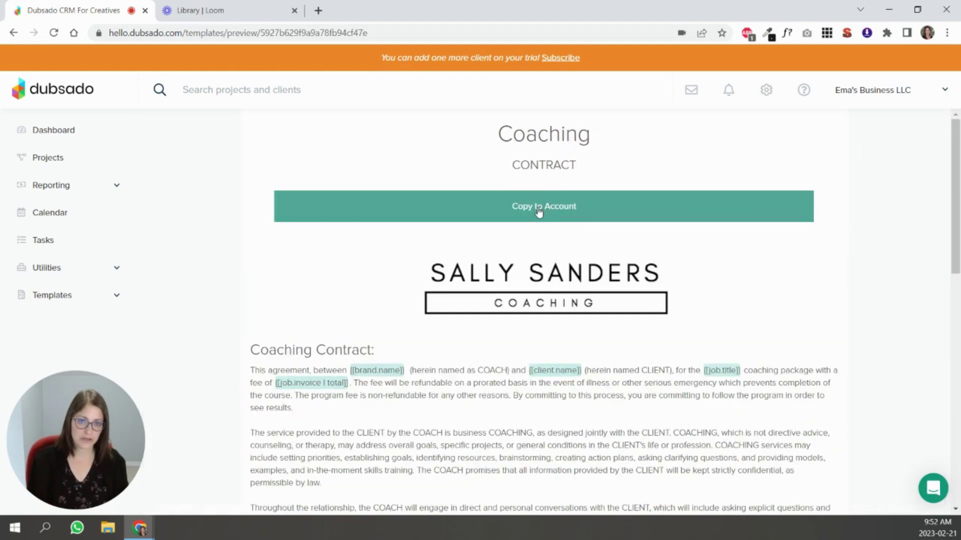
click(540, 212)
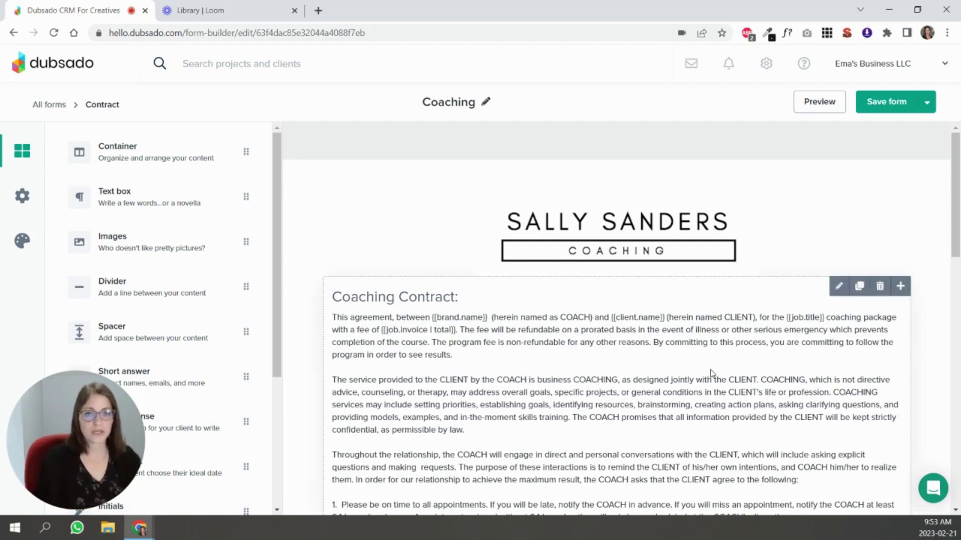
- Edit the Coaching Contract paragraph and select its brand name, job title and invoice total smart fields
click(838, 286)
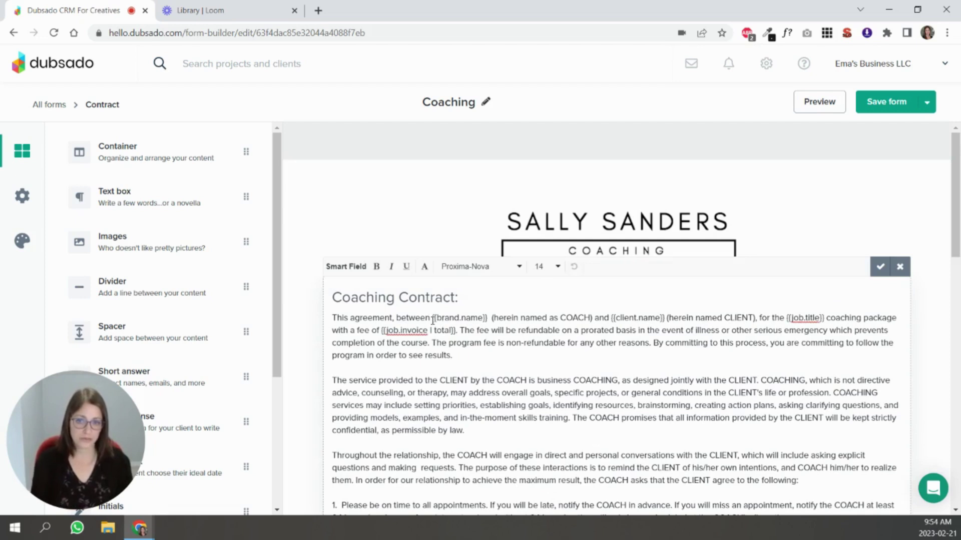
drag(431, 319, 488, 318)
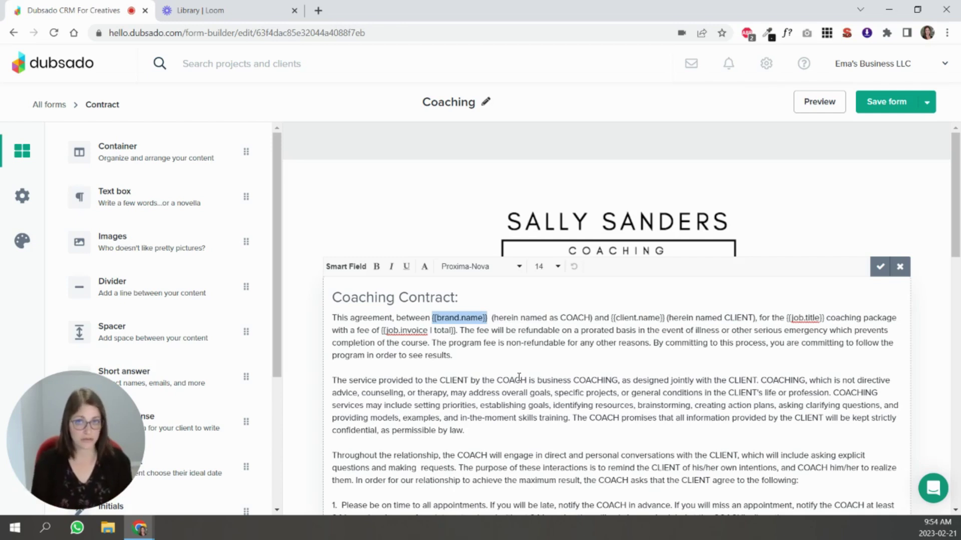
click(535, 320)
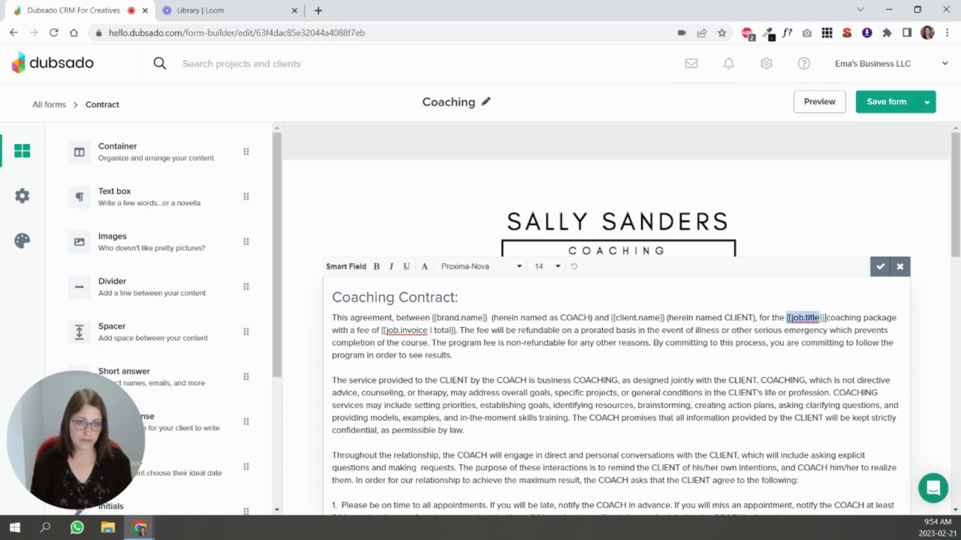
drag(787, 318, 825, 319)
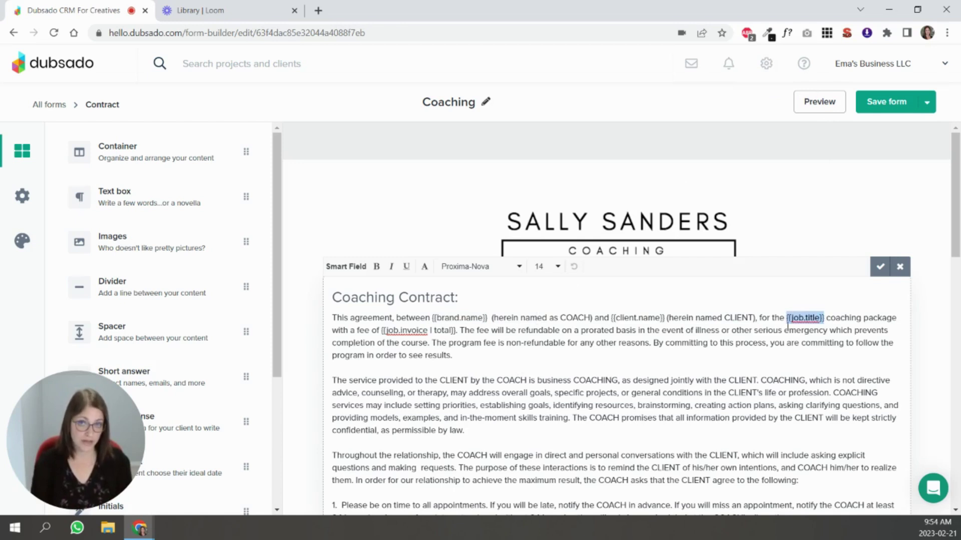
drag(381, 330, 456, 332)
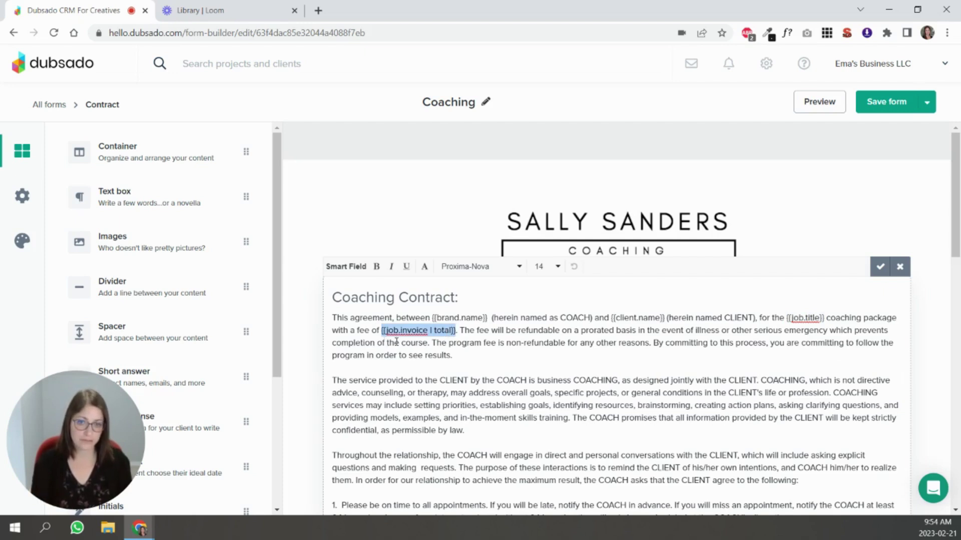
- Place the caret after 'results.' in the opening paragraph
scroll(397, 341, down, 2)
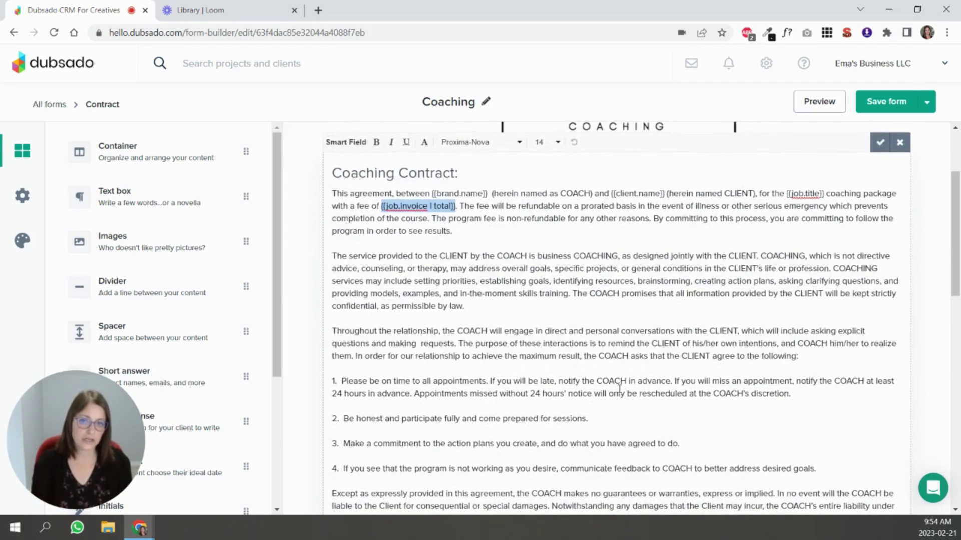
scroll(619, 389, up, 1)
click(456, 292)
scroll(525, 328, down, 1)
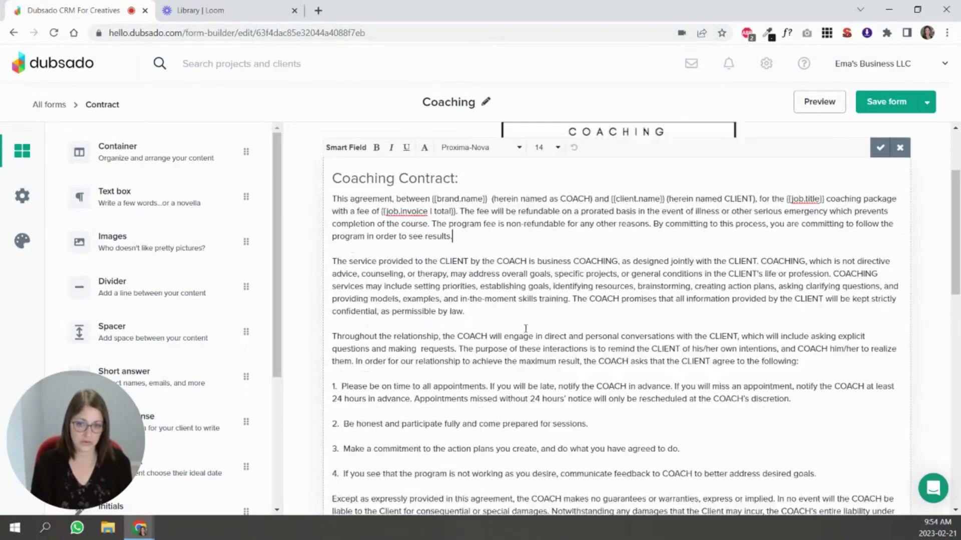
scroll(525, 329, down, 4)
scroll(526, 326, up, 6)
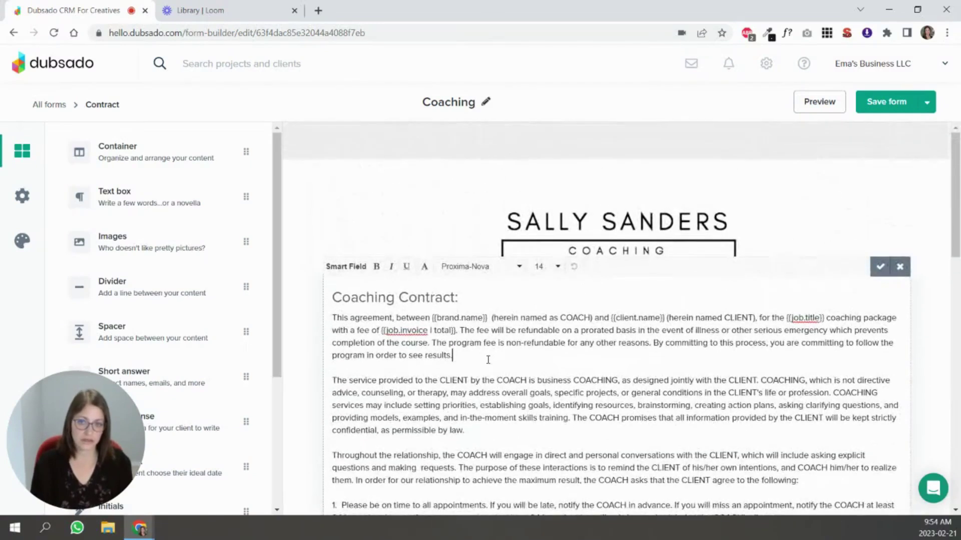
- Insert the Invoice Payment Plan smart field on its own line after 'results.'
key(Return)
click(346, 266)
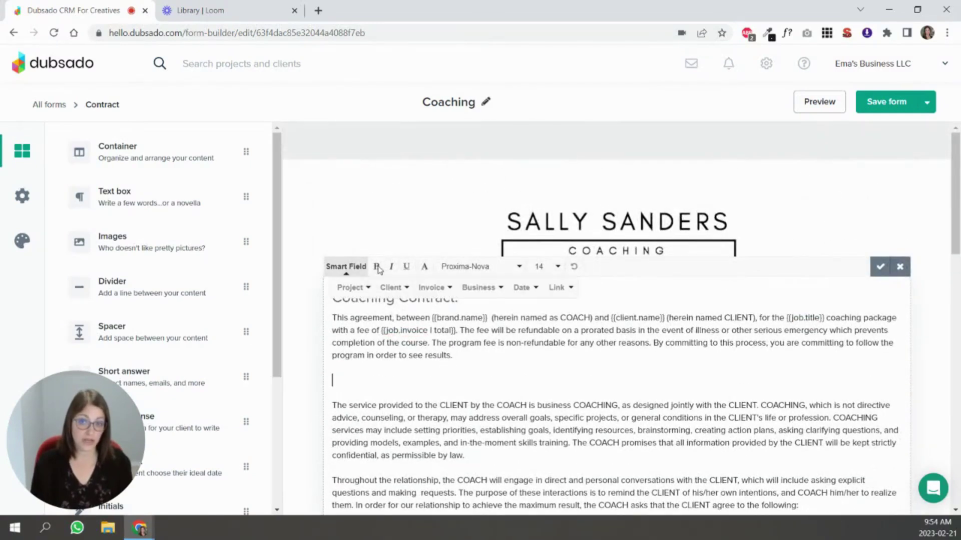
click(441, 294)
drag(595, 329, 599, 379)
click(562, 379)
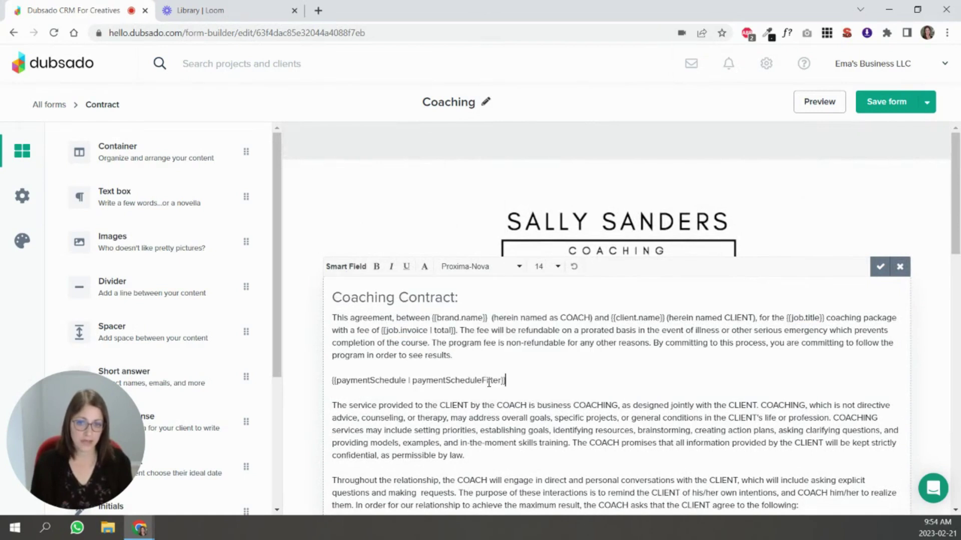
click(468, 366)
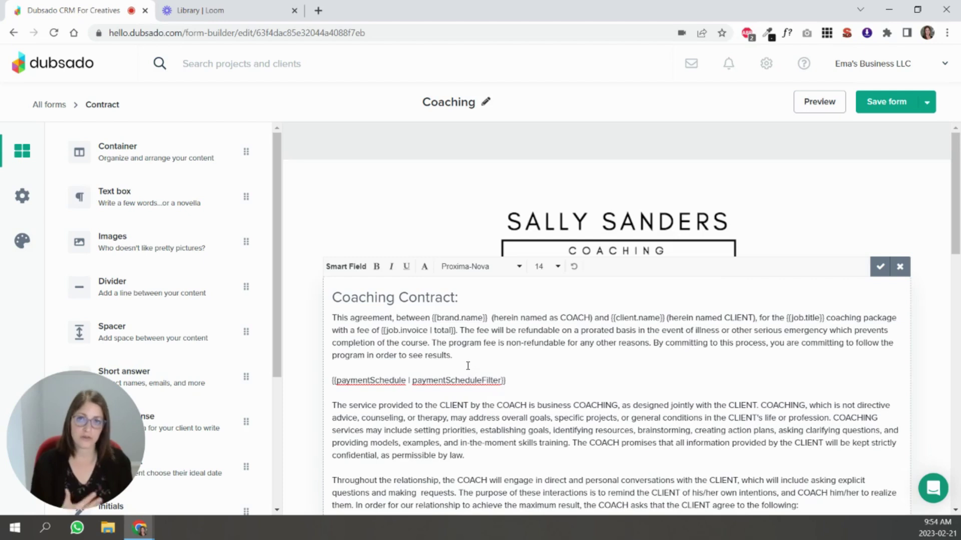
key(Return)
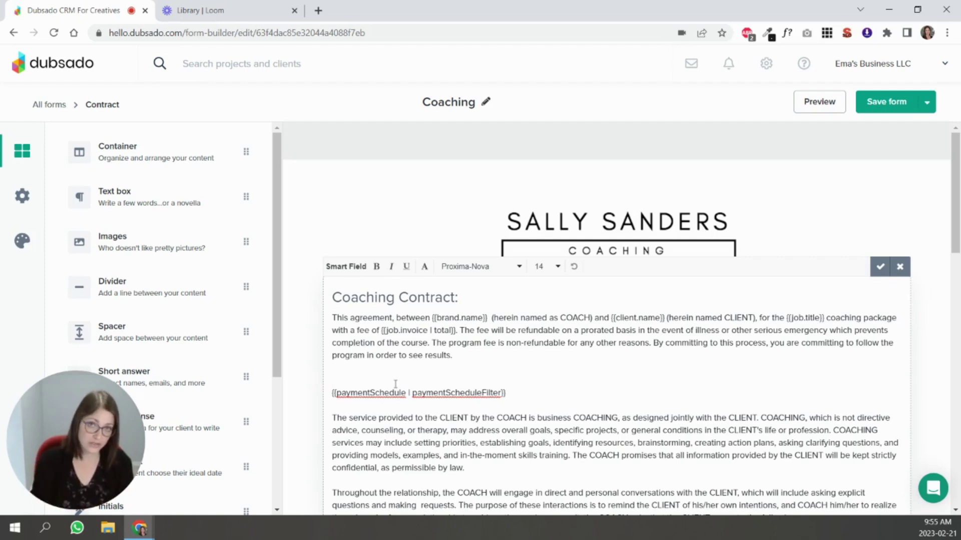
- Browse the project and client smart field lists without inserting anything
click(343, 269)
click(352, 288)
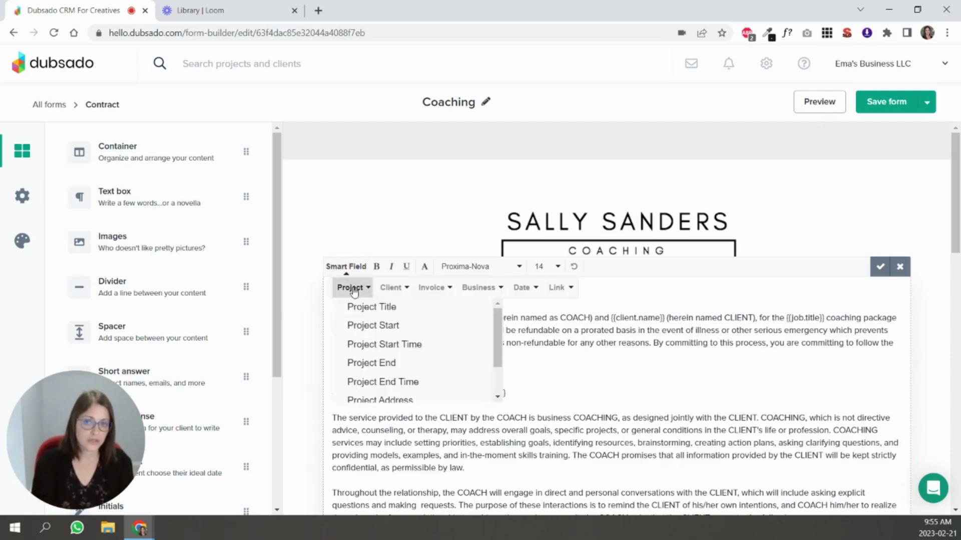
scroll(494, 374, down, 2)
scroll(494, 374, up, 2)
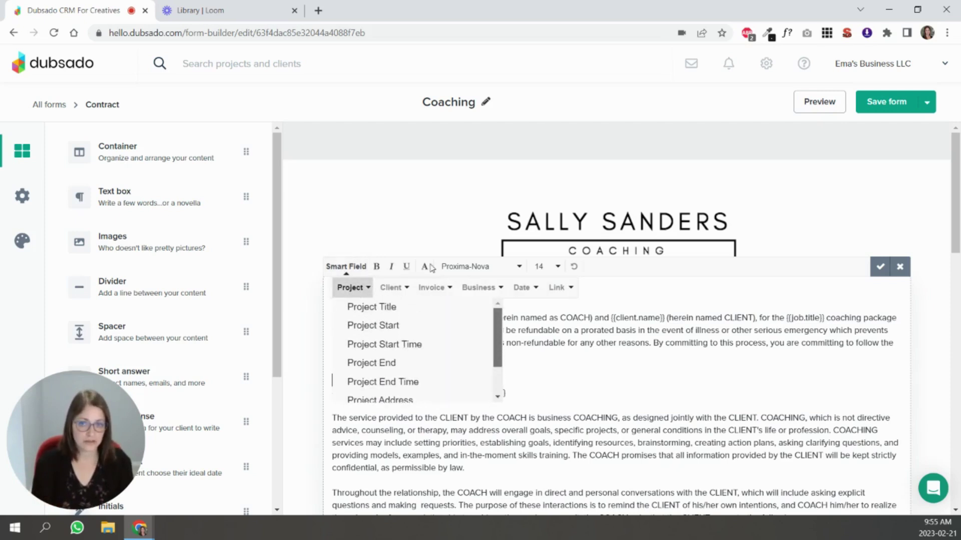
click(393, 287)
drag(520, 325, 520, 368)
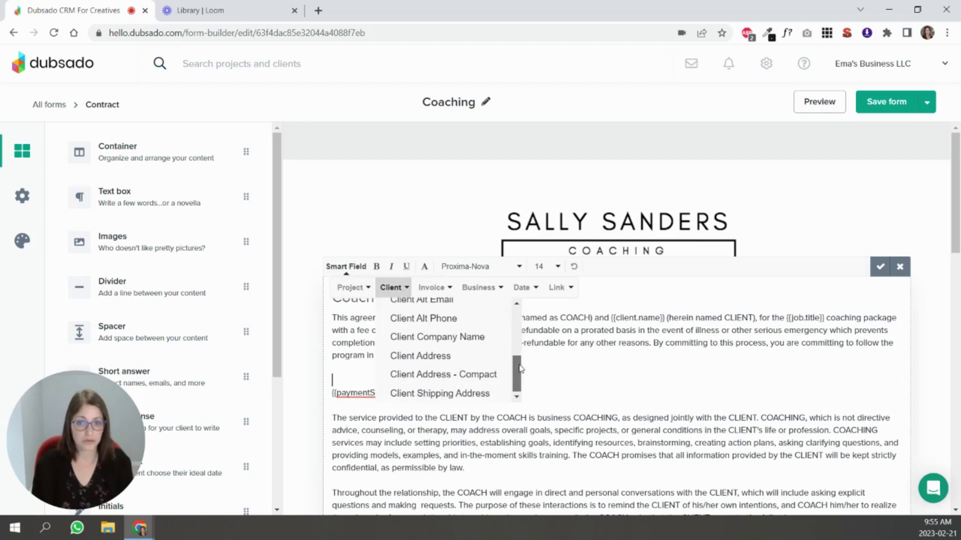
click(652, 355)
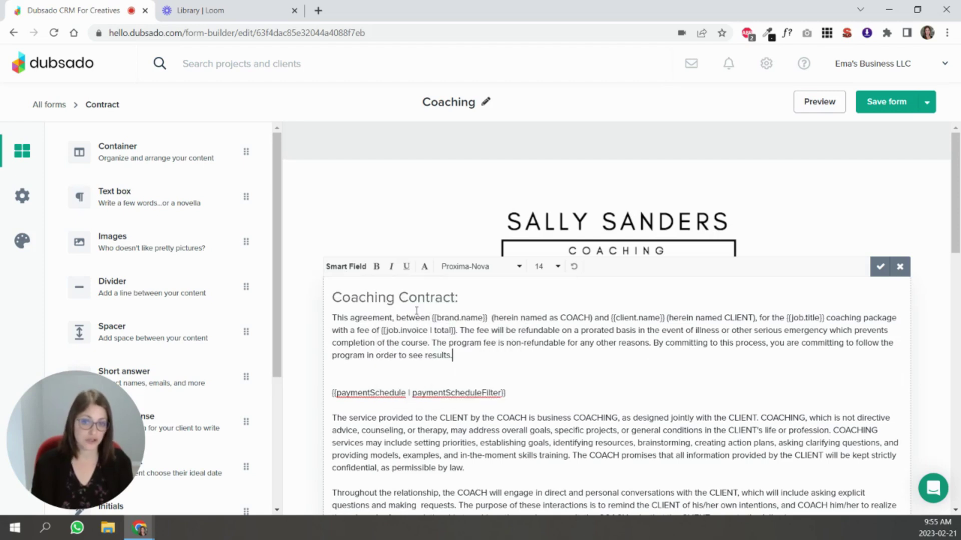
- Place the caret before 'and' in the opening sentence and browse the business smart fields
drag(433, 317, 489, 319)
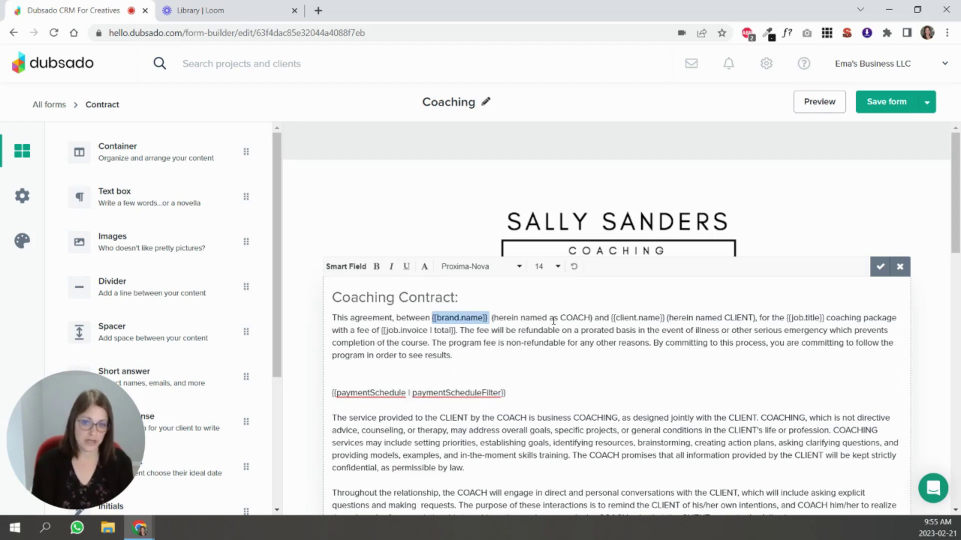
click(595, 317)
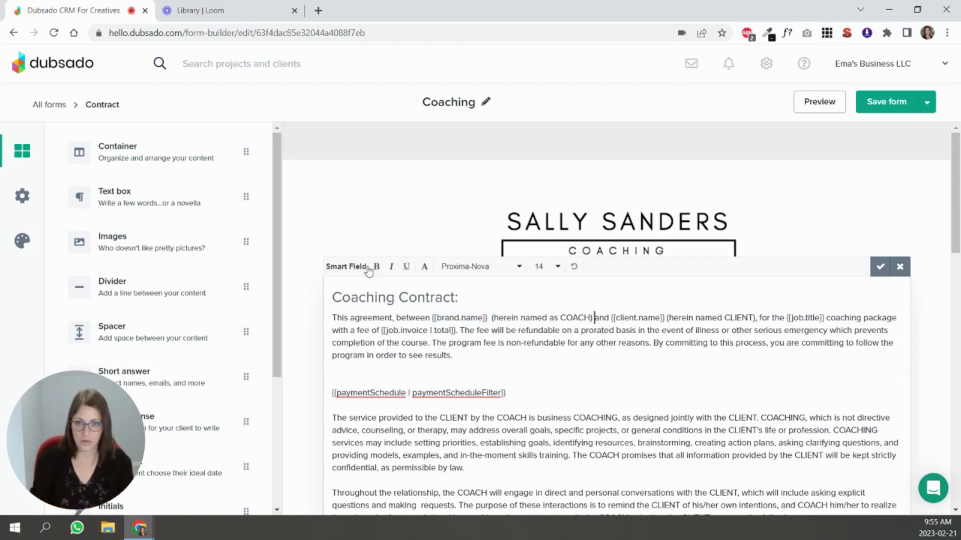
click(346, 267)
click(481, 290)
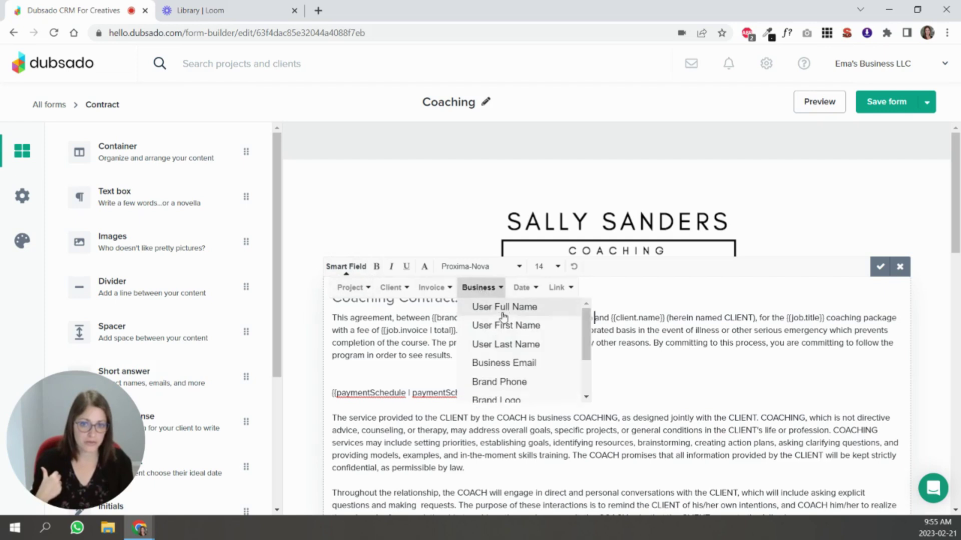
mouse_move(585, 345)
mouse_down()
mouse_move(586, 370)
mouse_move(530, 375)
mouse_up()
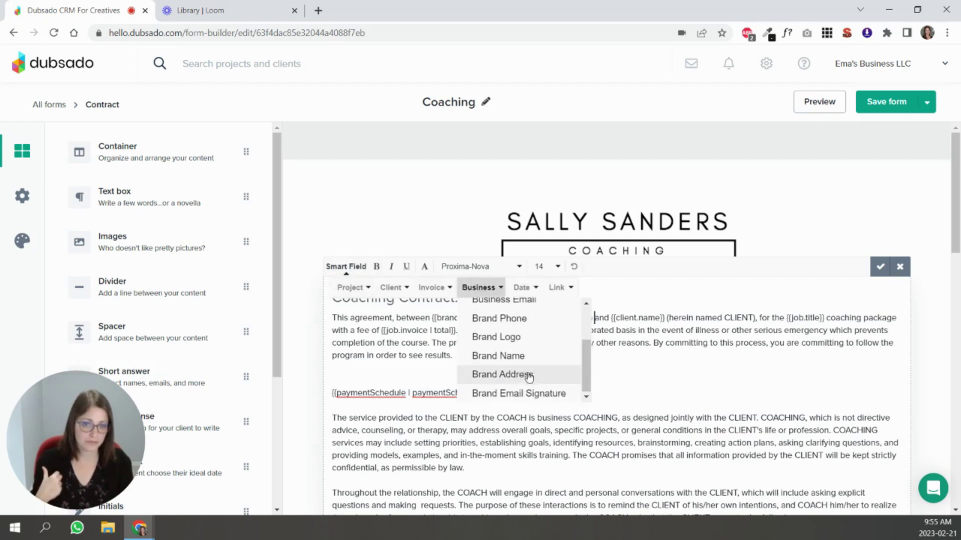
click(606, 353)
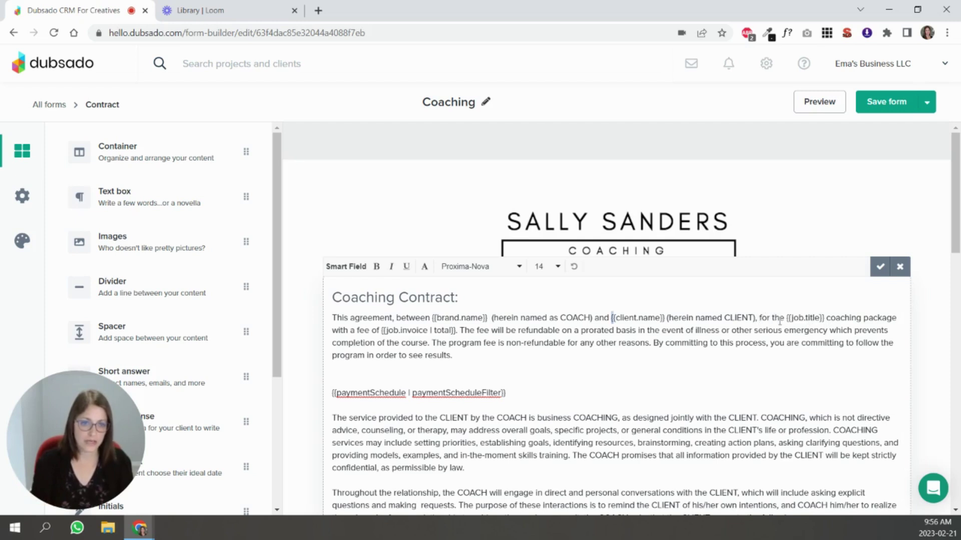
- Insert the Client Address smart field after the client name
click(347, 267)
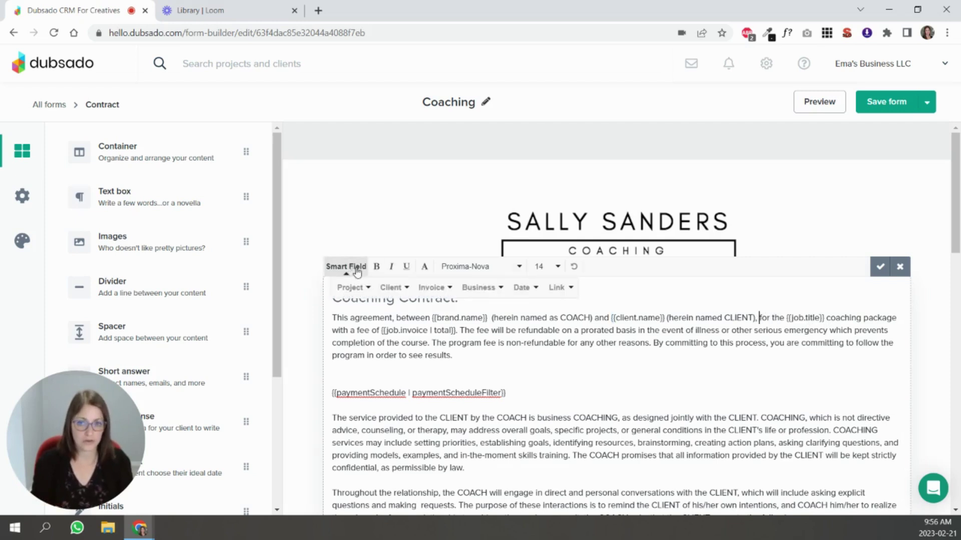
click(391, 287)
drag(516, 330, 454, 372)
click(454, 371)
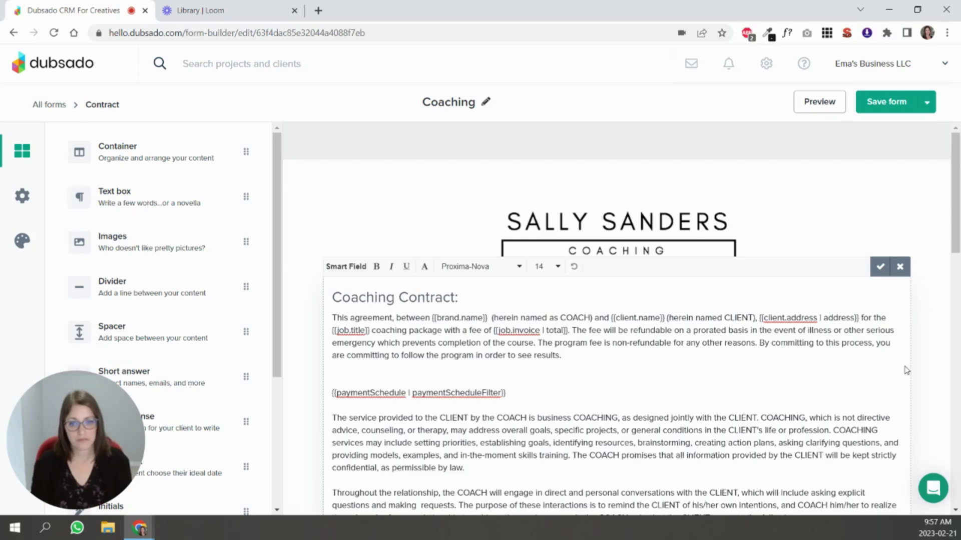
- Finish editing the contract paragraph and return to the form elements list
scroll(907, 370, down, 5)
scroll(798, 356, up, 5)
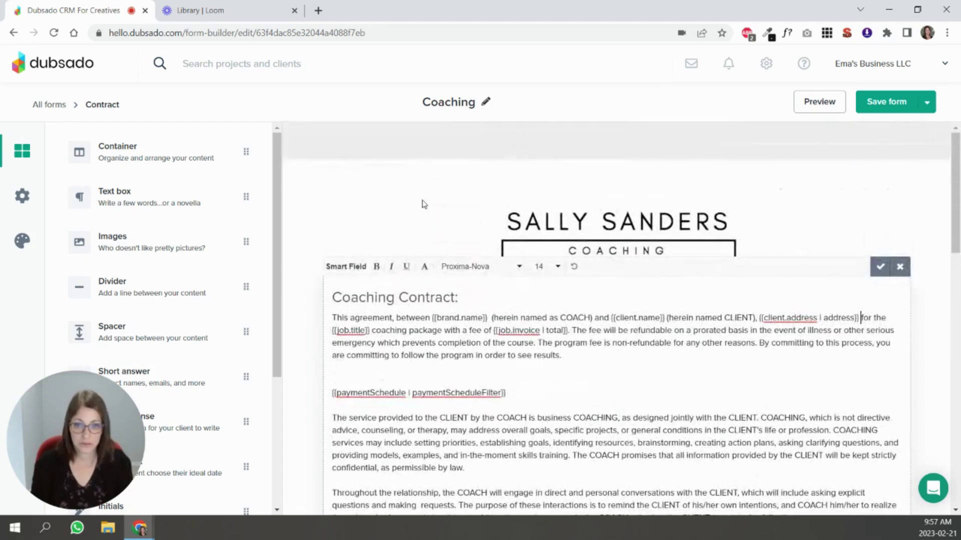
click(385, 205)
scroll(769, 307, down, 20)
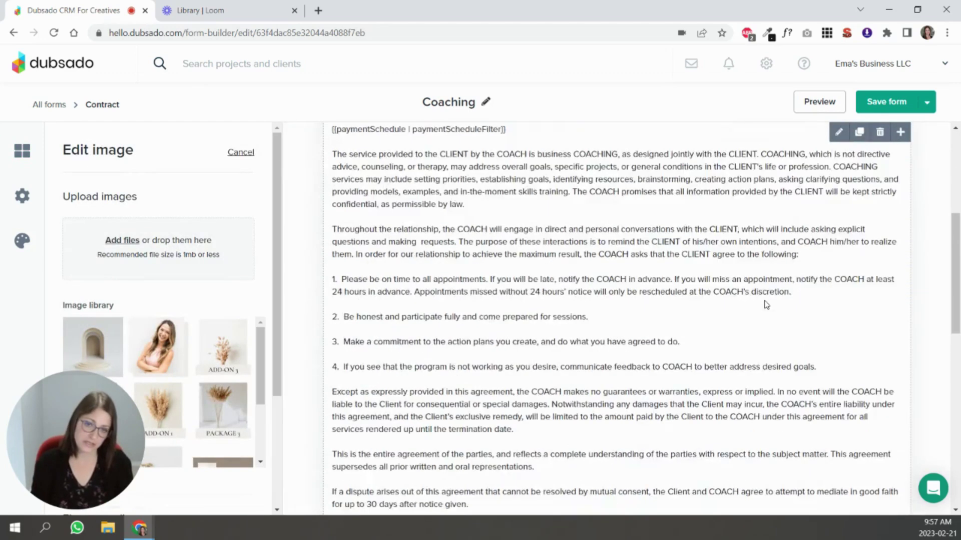
scroll(411, 201, up, 5)
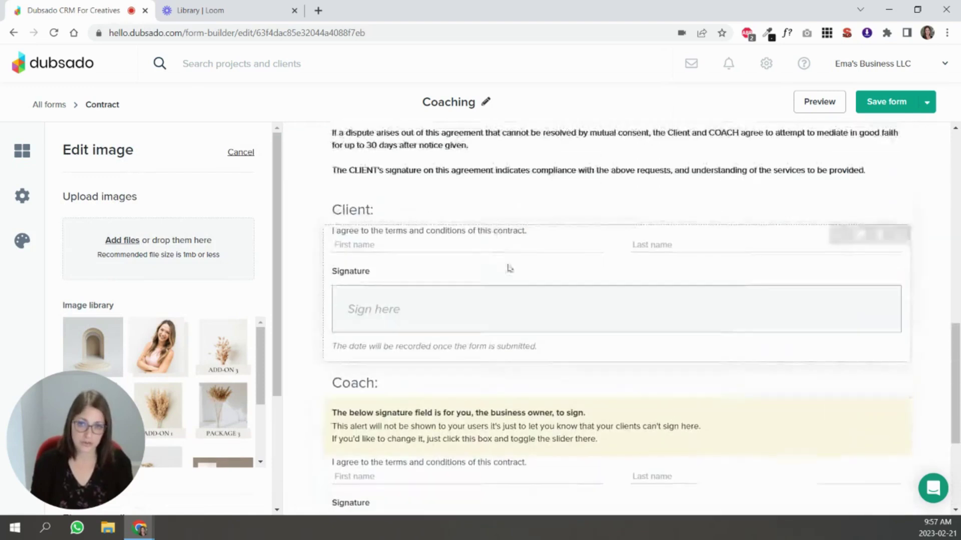
click(380, 275)
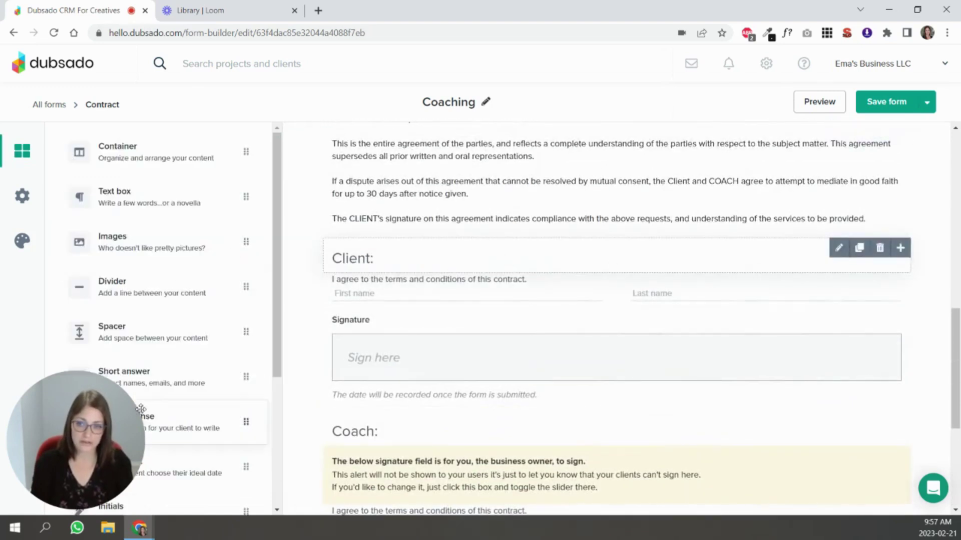
- Delete the old Client and Coach signature blocks and add a Signature area under Client
drag(277, 300, 264, 514)
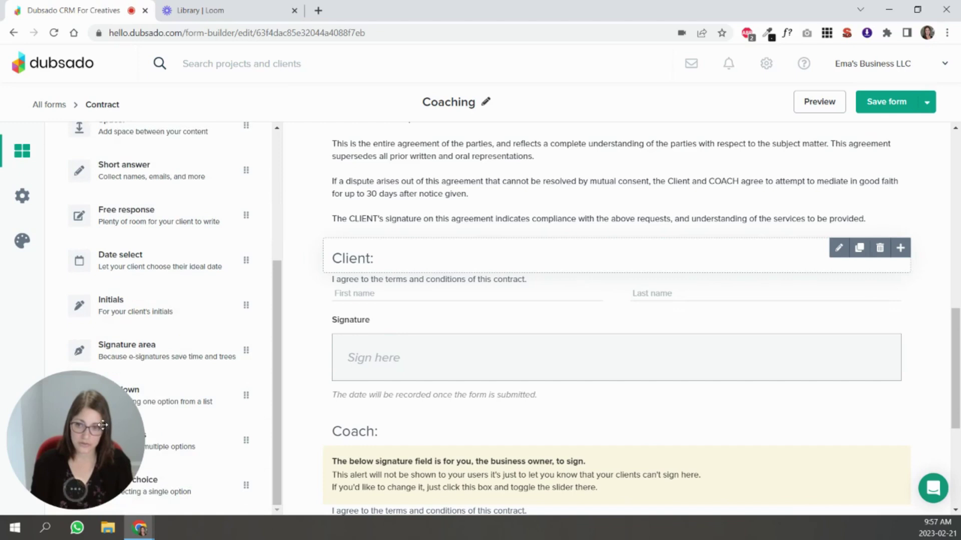
mouse_move(75, 440)
mouse_down()
mouse_move(431, 441)
mouse_move(365, 441)
mouse_up()
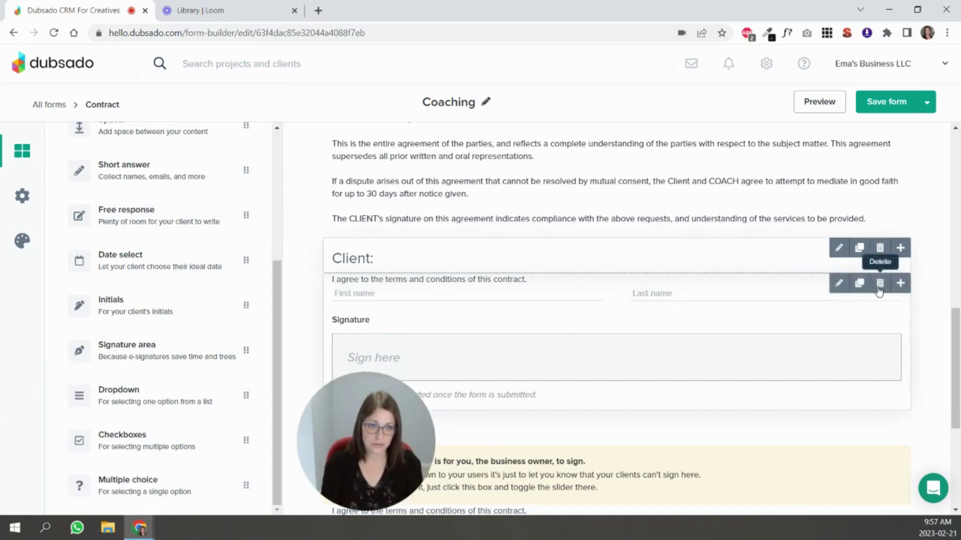
click(880, 284)
click(872, 327)
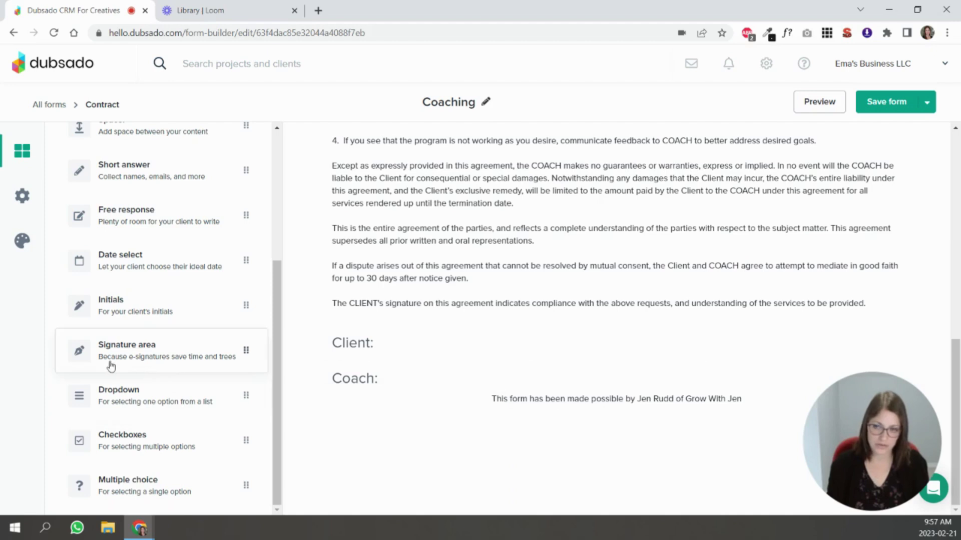
drag(118, 363, 426, 372)
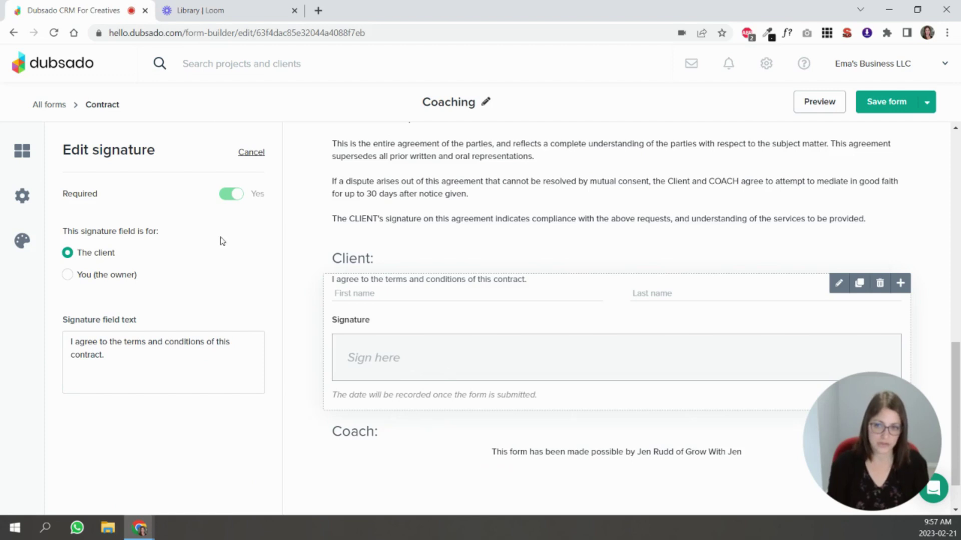
- Add a Signature area under the Coach heading assigned to 'You (the owner)'
click(249, 153)
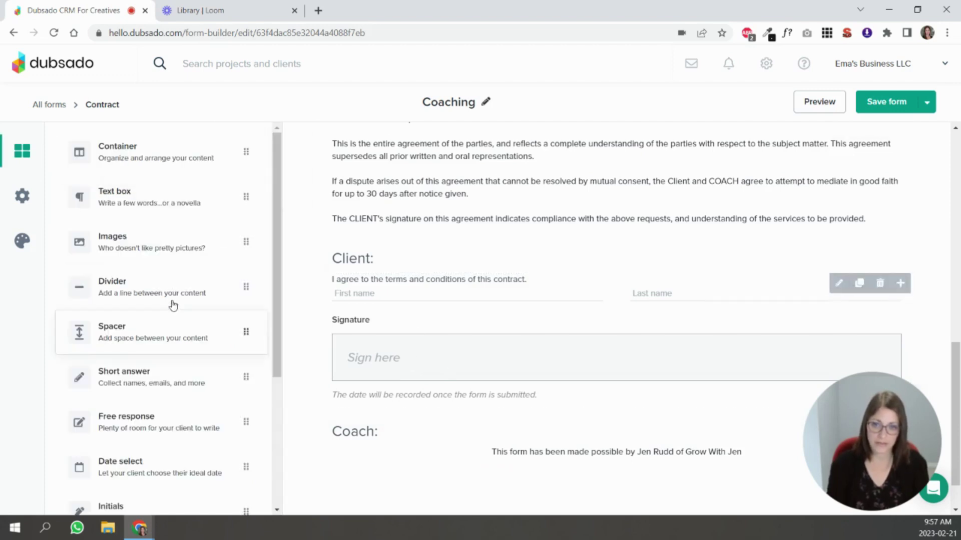
scroll(131, 360, down, 3)
scroll(131, 360, down, 1)
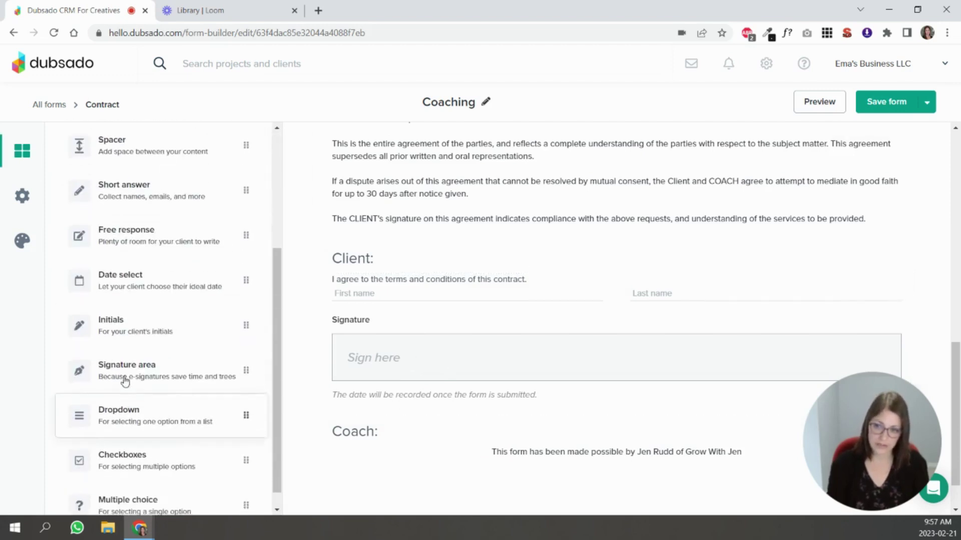
mouse_move(128, 375)
mouse_down()
mouse_move(321, 402)
mouse_move(395, 433)
mouse_move(396, 386)
mouse_move(388, 395)
mouse_up()
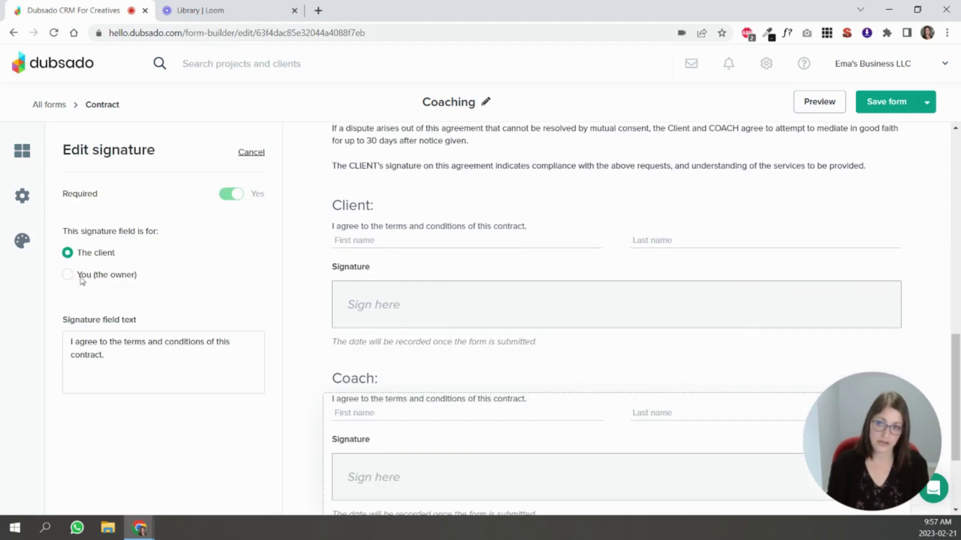
click(68, 275)
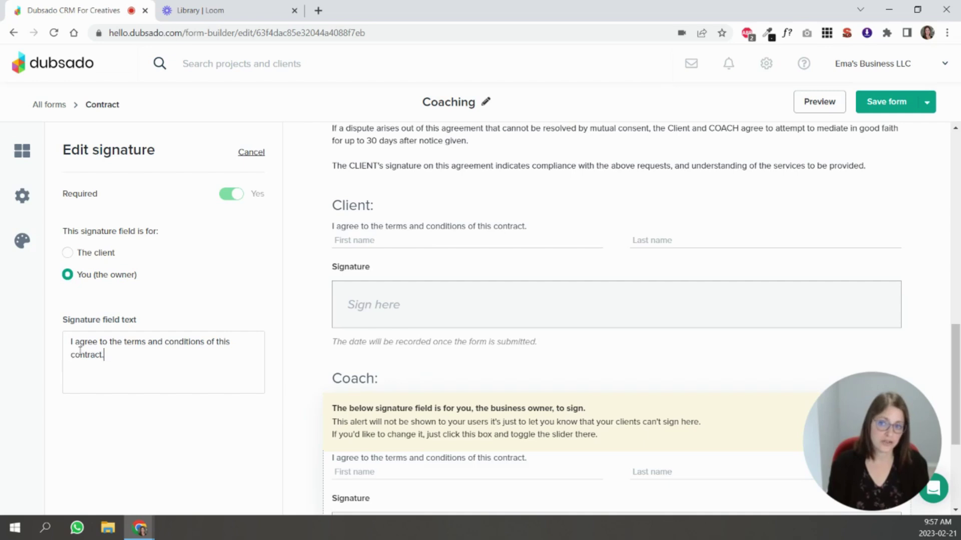
drag(103, 355, 59, 344)
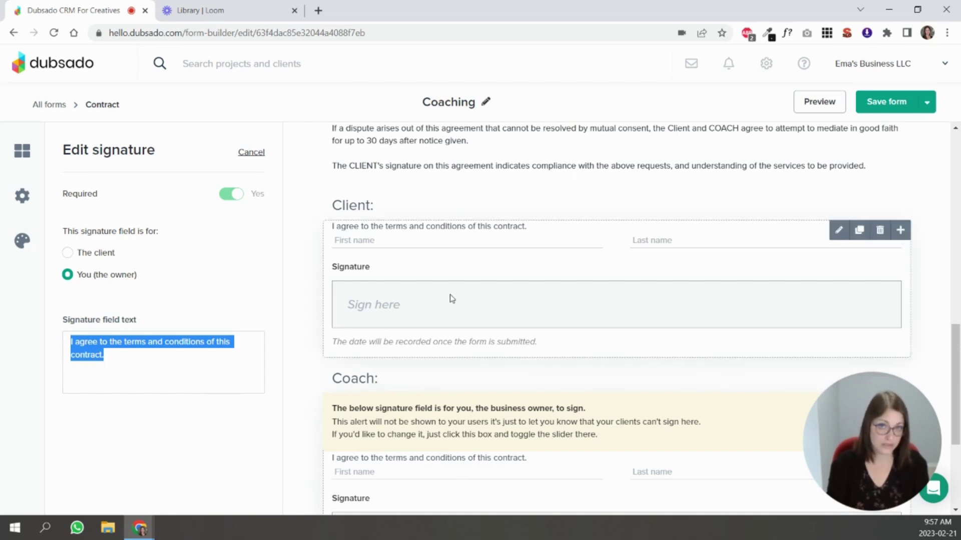
click(251, 152)
scroll(509, 293, up, 5)
scroll(531, 323, down, 2)
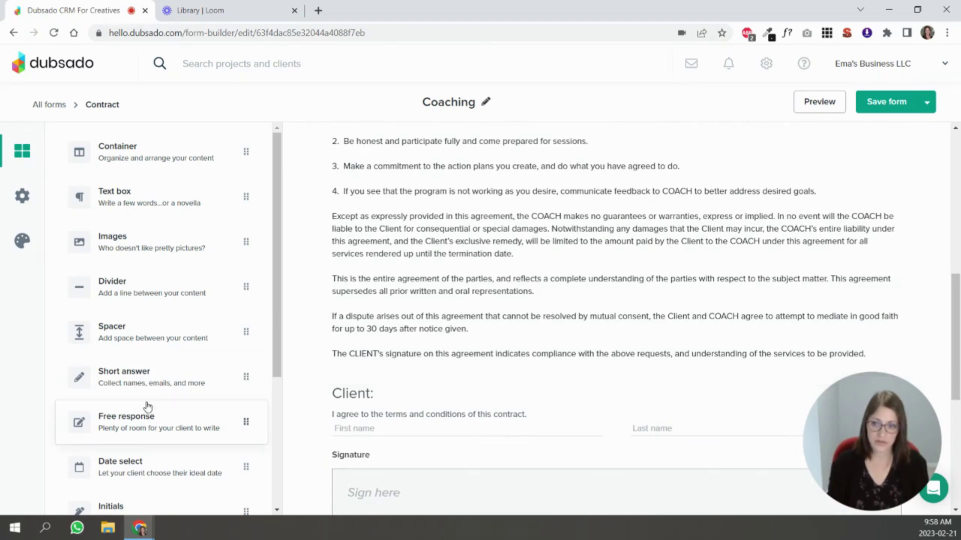
- Add an Initials field below the contract text, then duplicate and reposition the text block
scroll(150, 420, down, 1)
scroll(153, 428, down, 2)
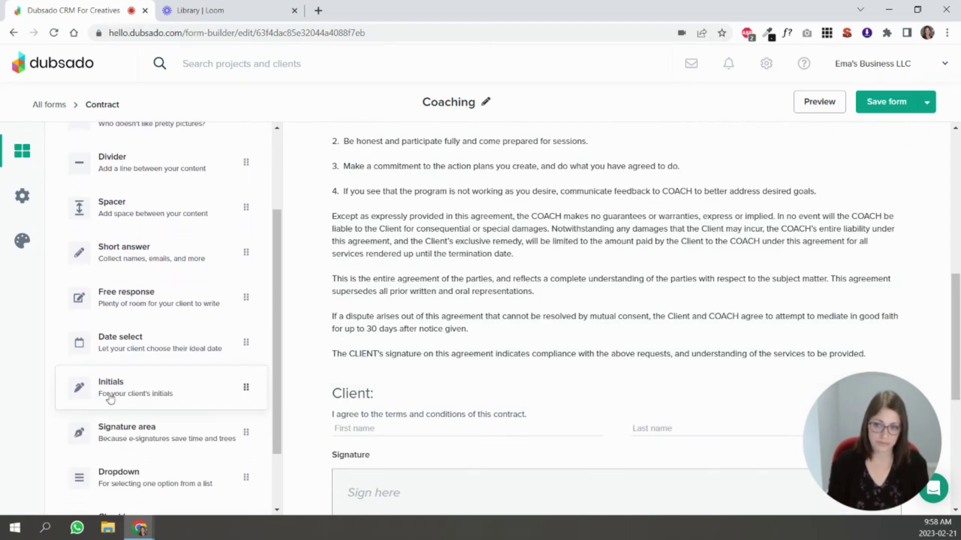
drag(117, 397, 356, 370)
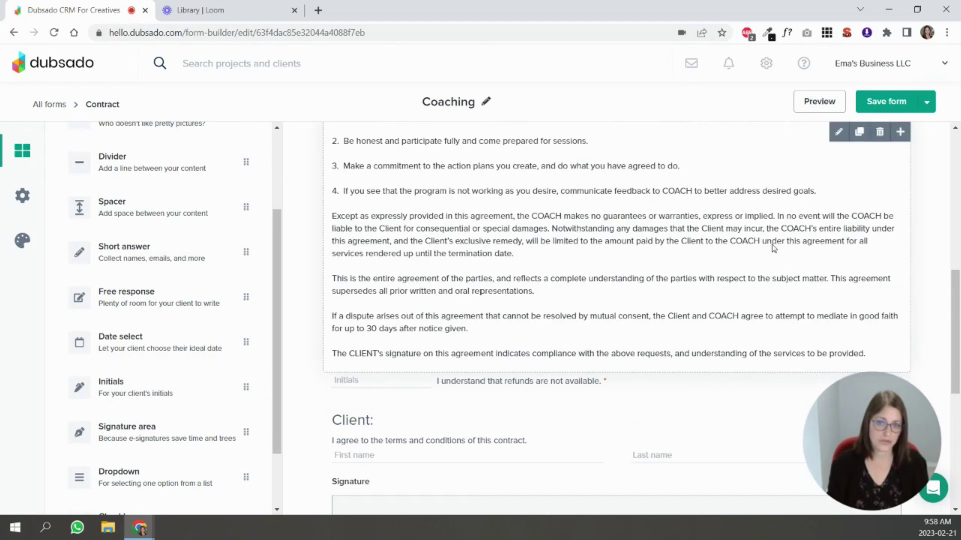
click(859, 132)
scroll(622, 278, down, 10)
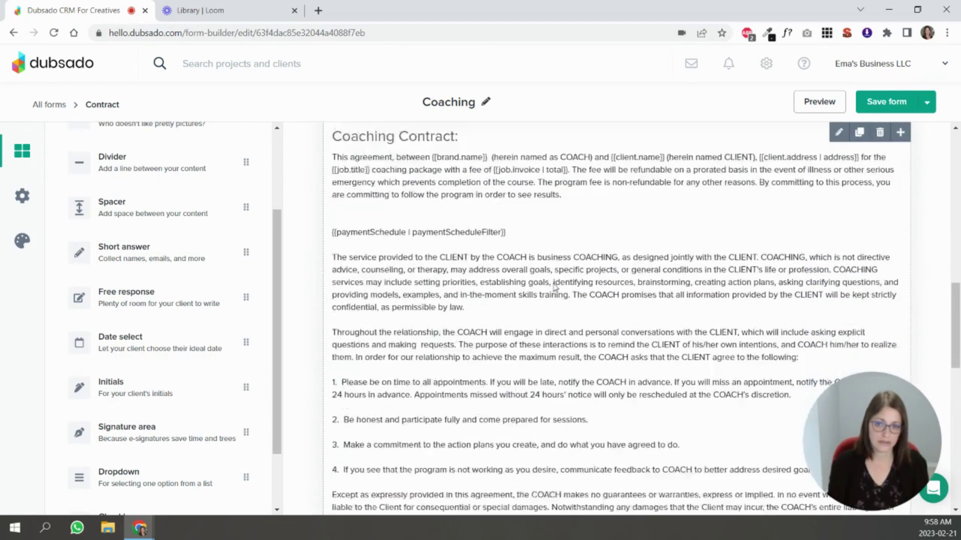
drag(416, 273, 446, 391)
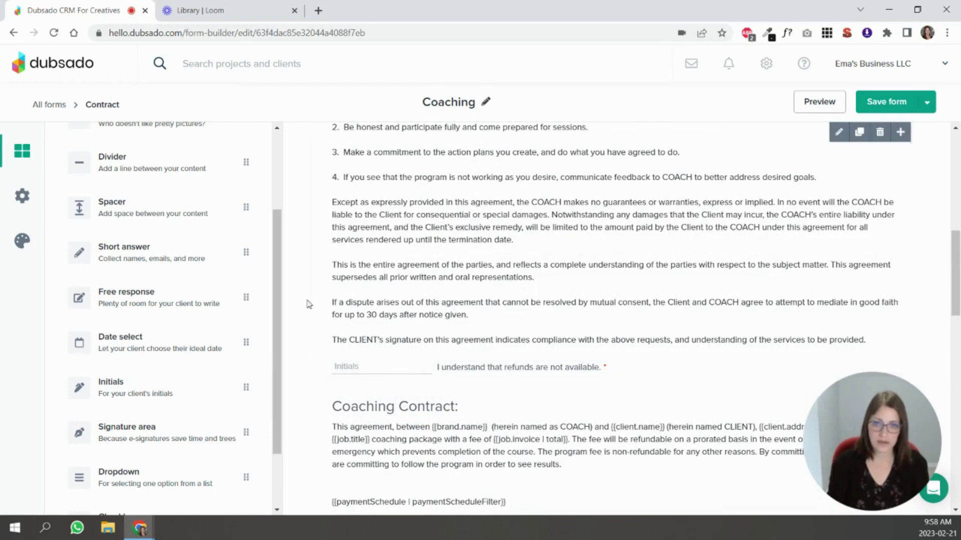
- Review the initials field settings ('I understand that refunds are not available.') and close them
scroll(512, 290, up, 1)
scroll(512, 290, up, 4)
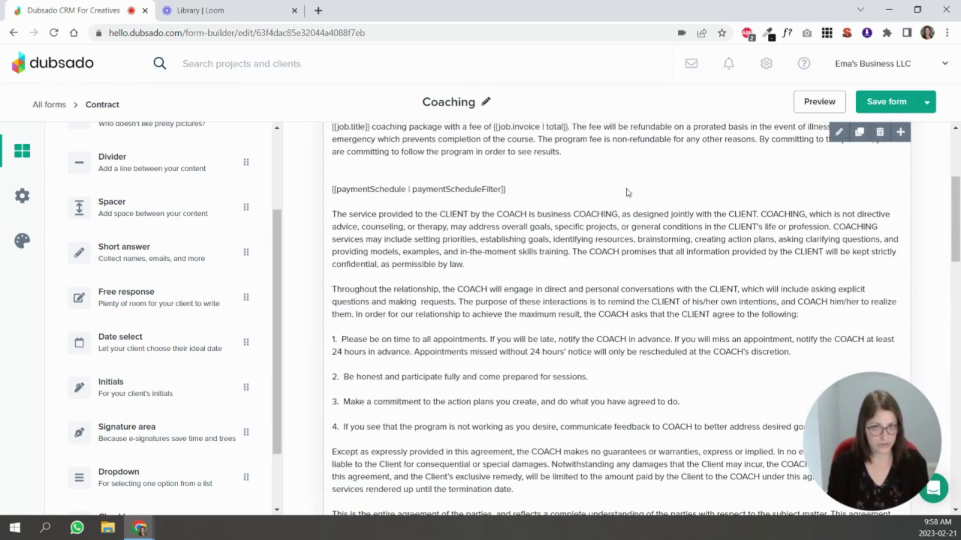
scroll(566, 324, up, 5)
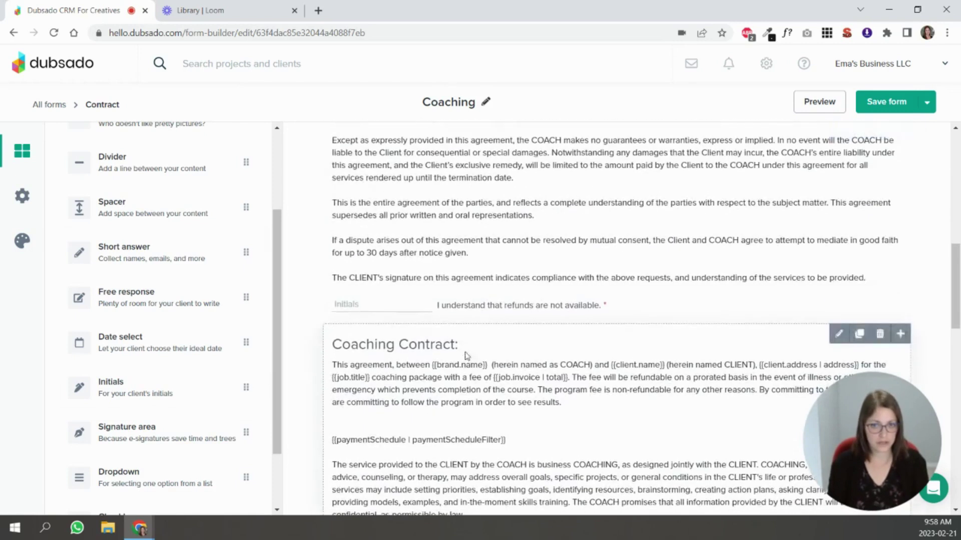
click(357, 313)
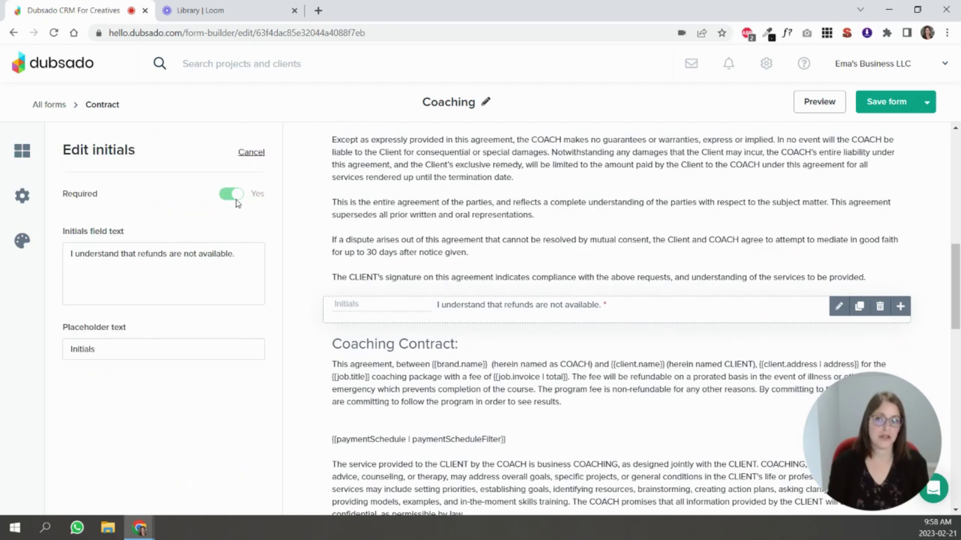
click(300, 306)
scroll(154, 293, up, 4)
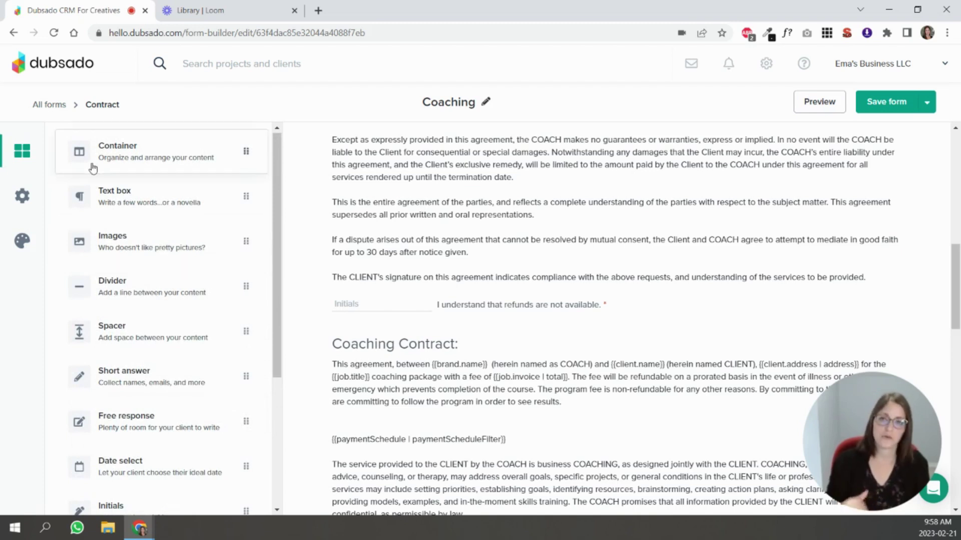
scroll(120, 360, down, 4)
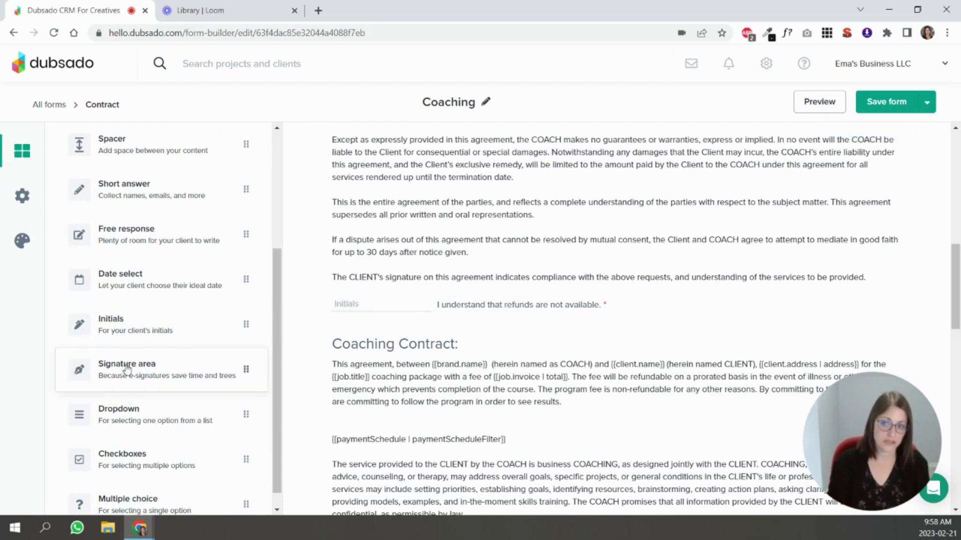
scroll(130, 374, down, 1)
scroll(137, 354, up, 3)
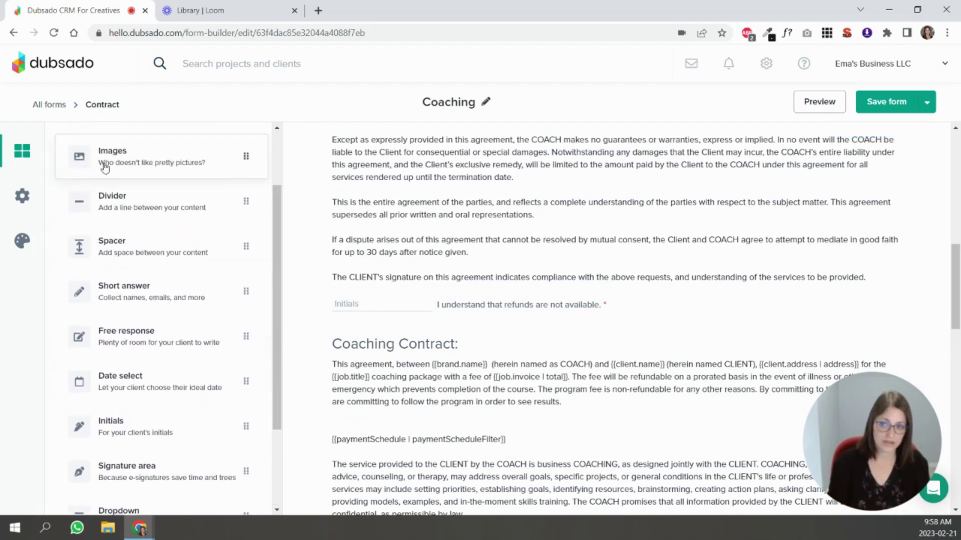
scroll(175, 467, up, 2)
scroll(423, 392, up, 1)
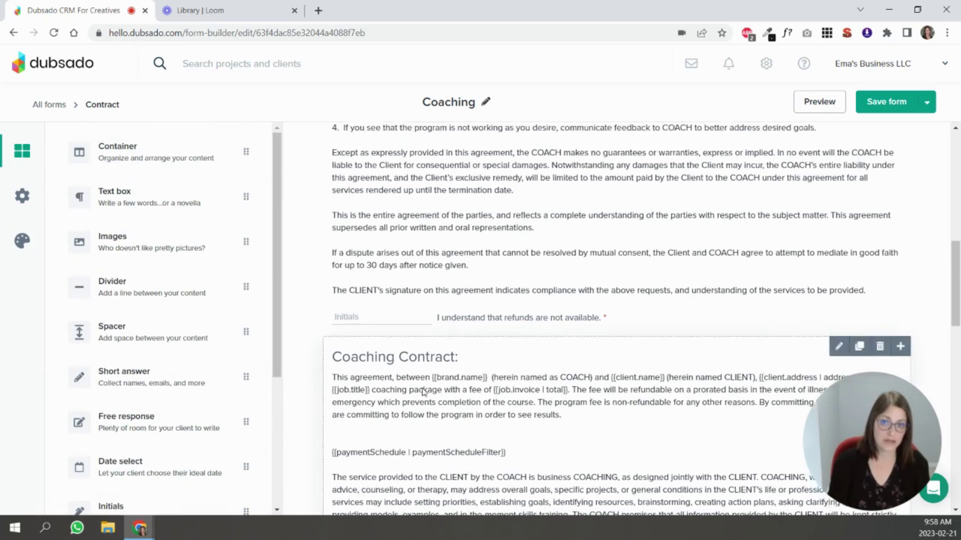
scroll(423, 392, up, 5)
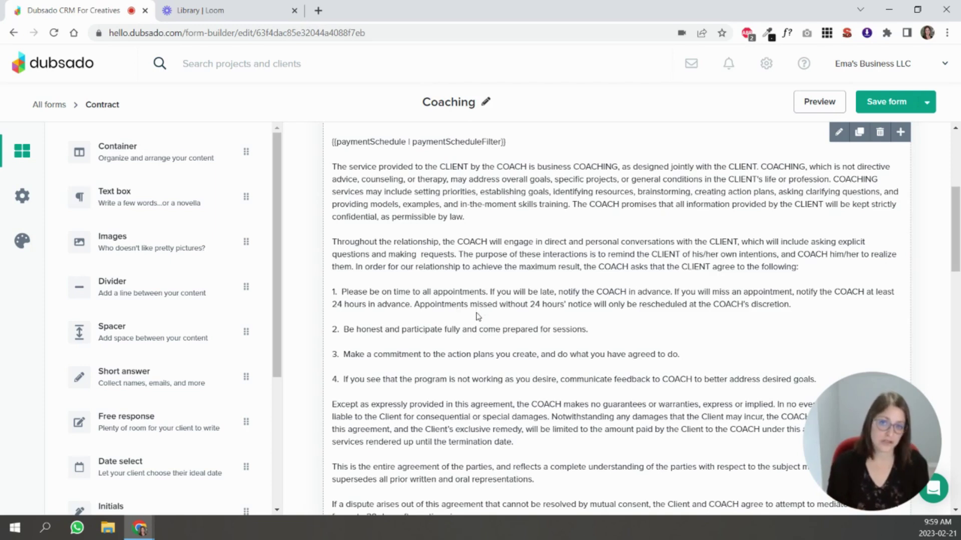
scroll(507, 336, up, 5)
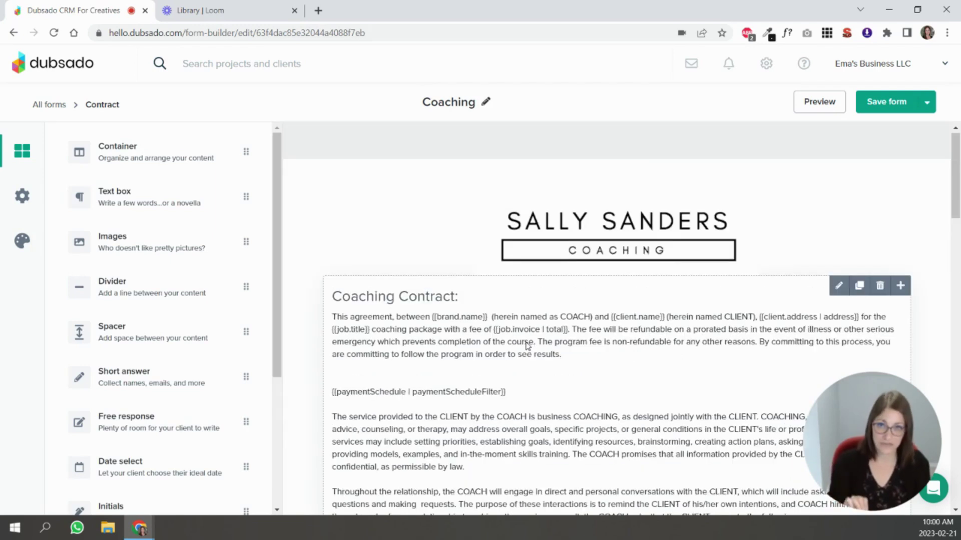